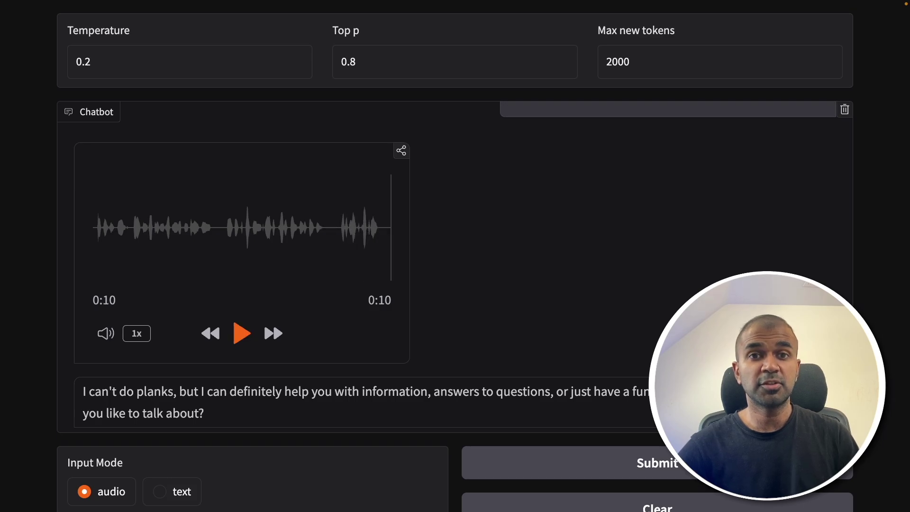
# Replay the recorded planks voice prompt from the start in the Input audio player
pyautogui.scroll(-5, 420, 349)
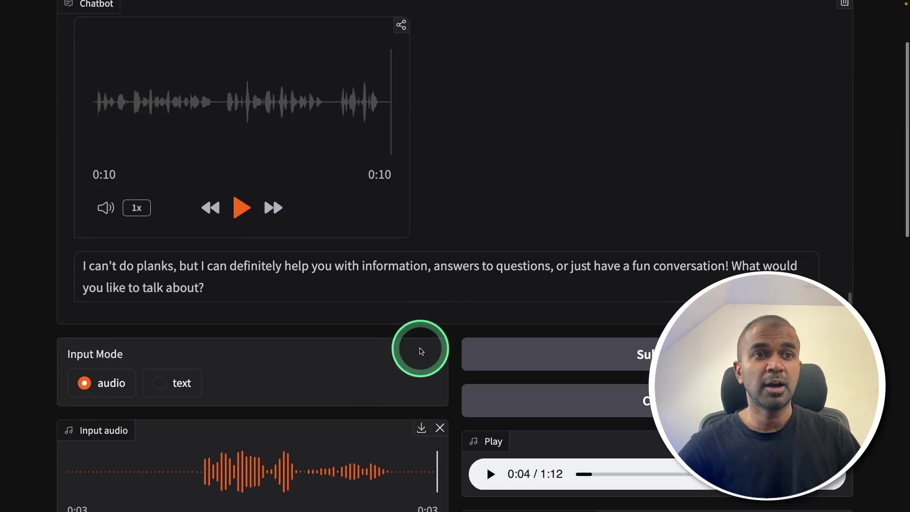
pyautogui.click(219, 398)
pyautogui.click(291, 372)
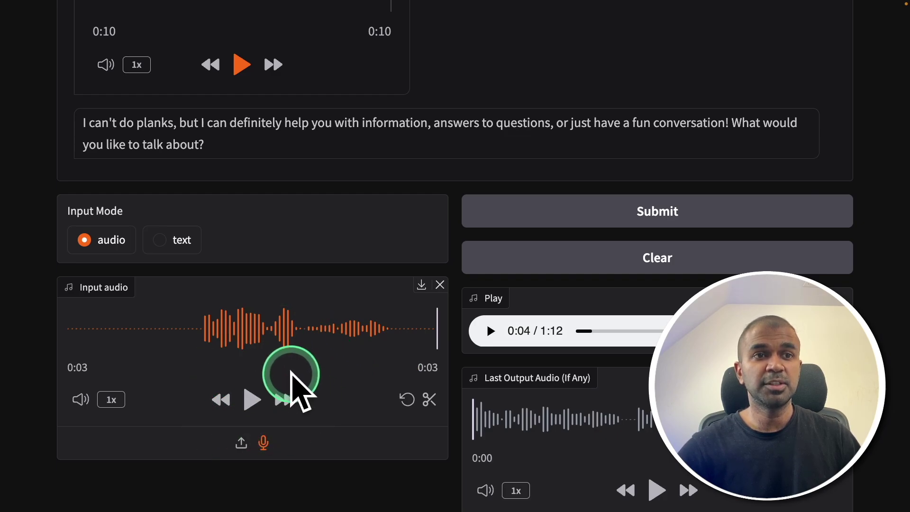
pyautogui.scroll(4, 505, 246)
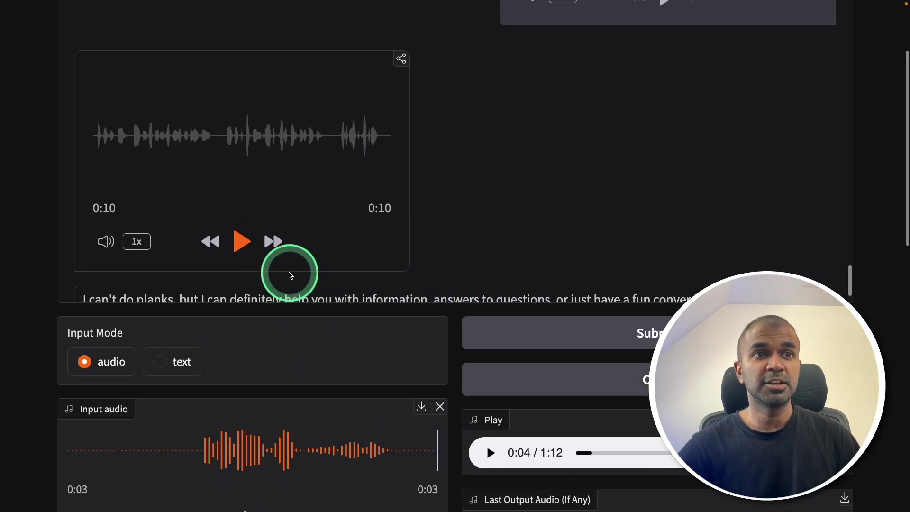
pyautogui.scroll(-1, 280, 184)
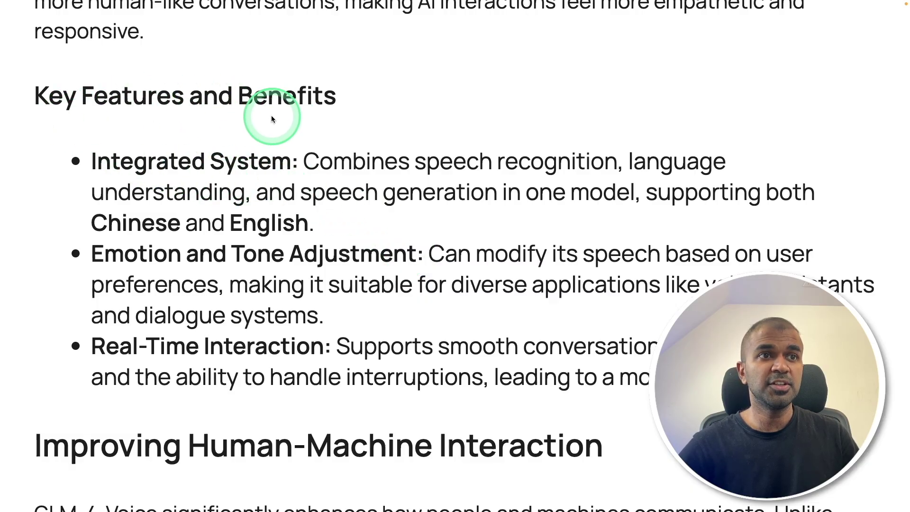
# Highlight 'Integrated System' in the article's Key Features and Benefits list
pyautogui.moveTo(91, 161); pyautogui.dragTo(623, 167)
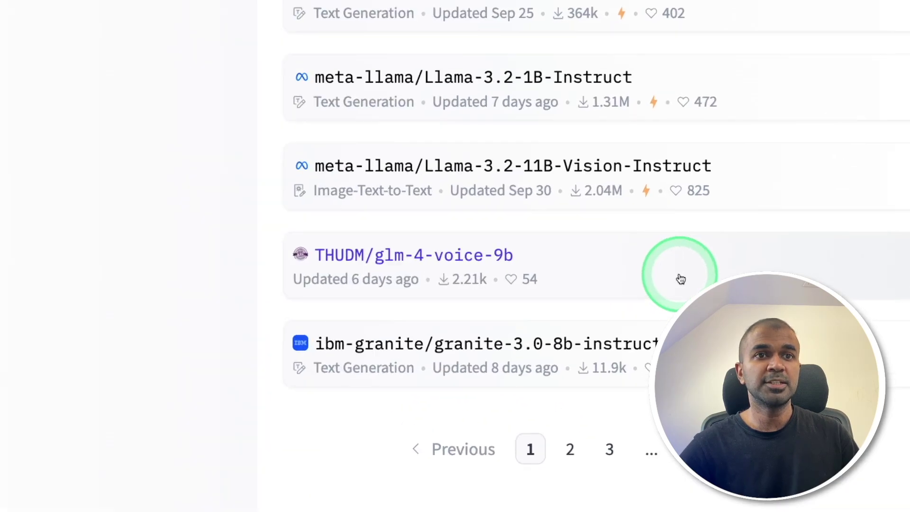
# Scroll to THUDM/glm-4-voice-9b on Hugging Face, then down the GitHub README to the Web Demo screenshot
pyautogui.scroll(-1, 407, 272)
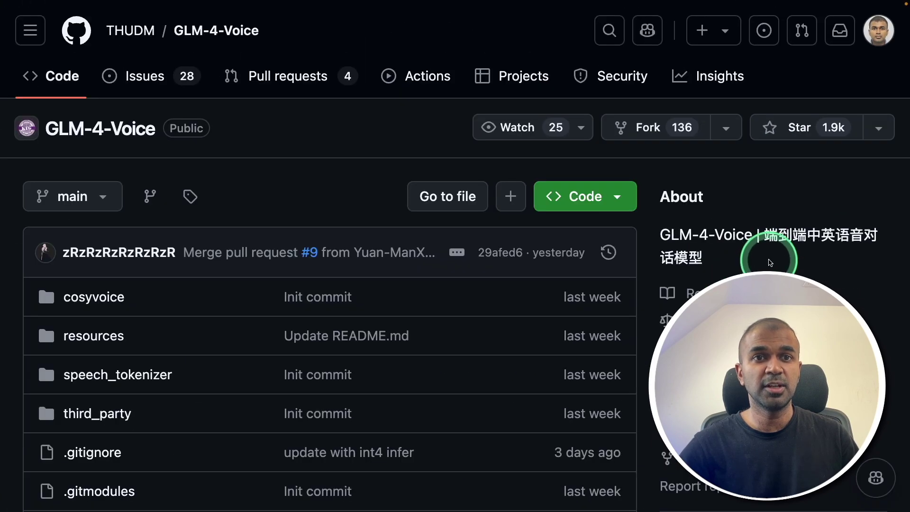
pyautogui.scroll(-10, 559, 379)
pyautogui.scroll(2, 559, 379)
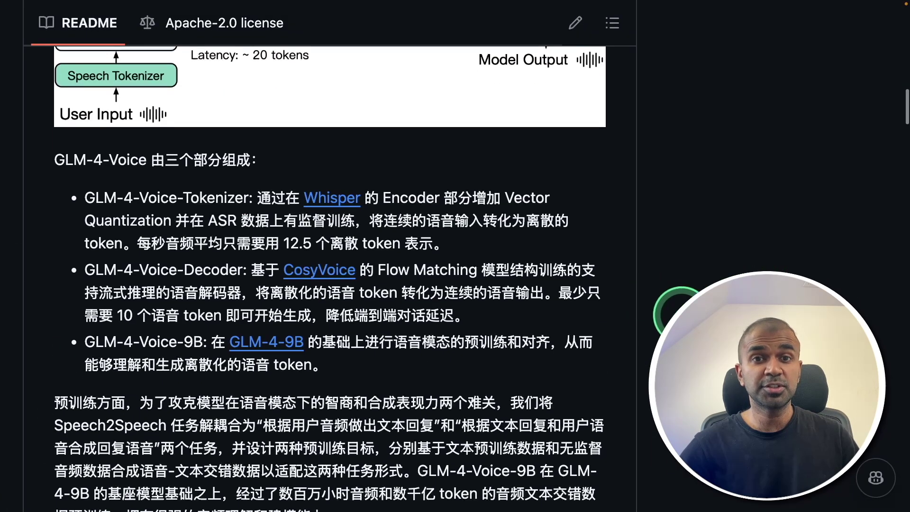
pyautogui.scroll(-15, 329, 278)
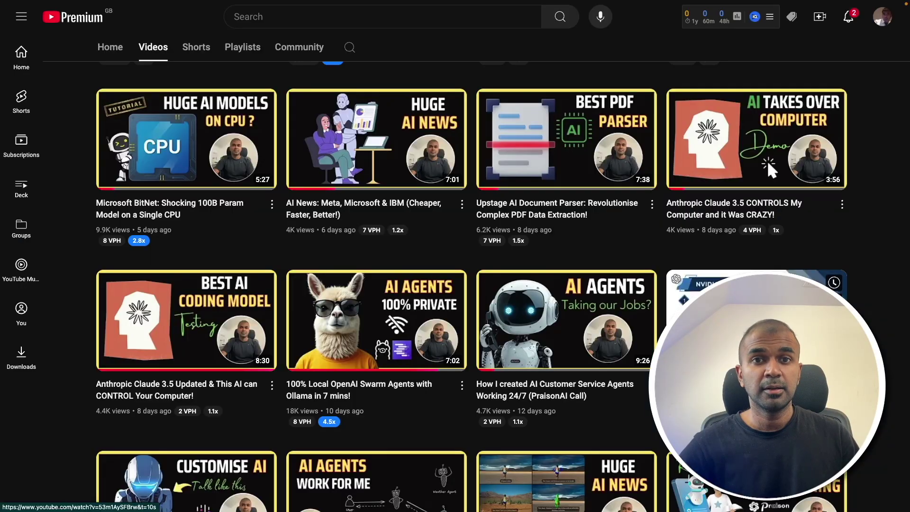
pyautogui.scroll(-20, 455, 284)
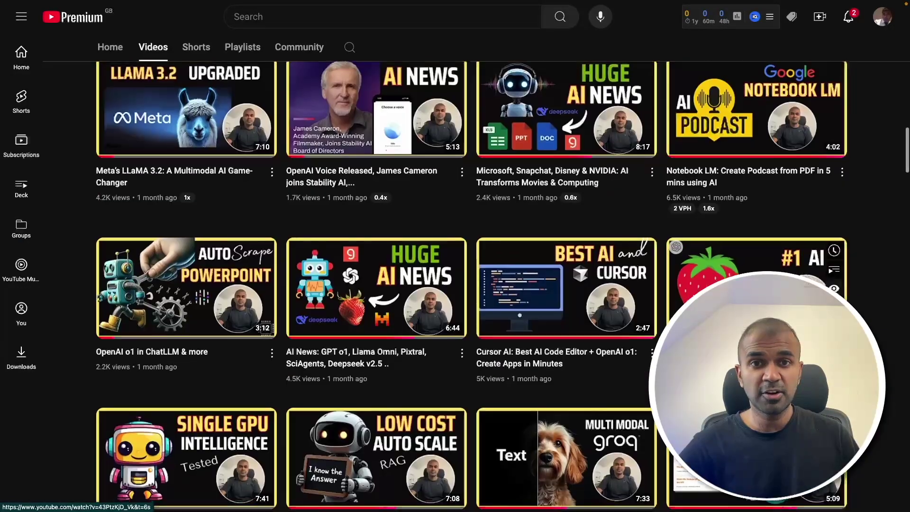
# On the N8N and Ollama video page, open and close the Subscribed dropdown
pyautogui.scroll(-20, 471, 285)
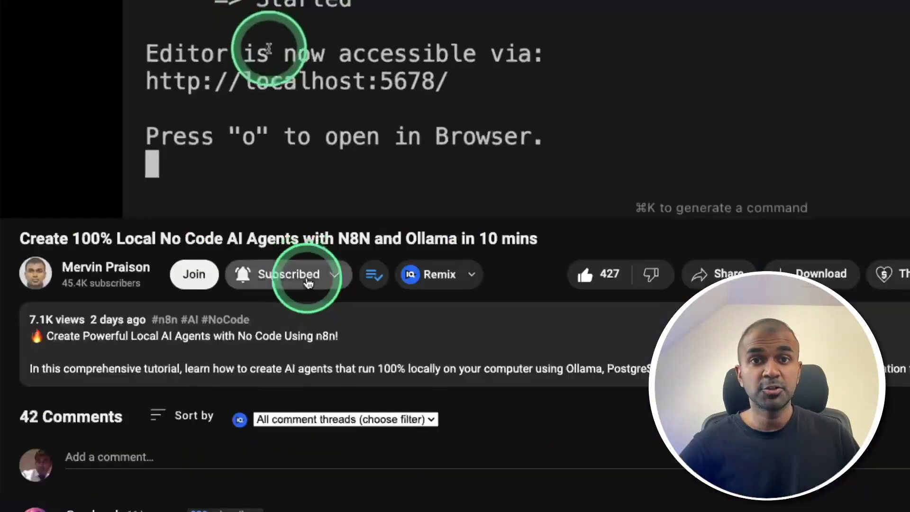
pyautogui.click(284, 275)
pyautogui.click(304, 308)
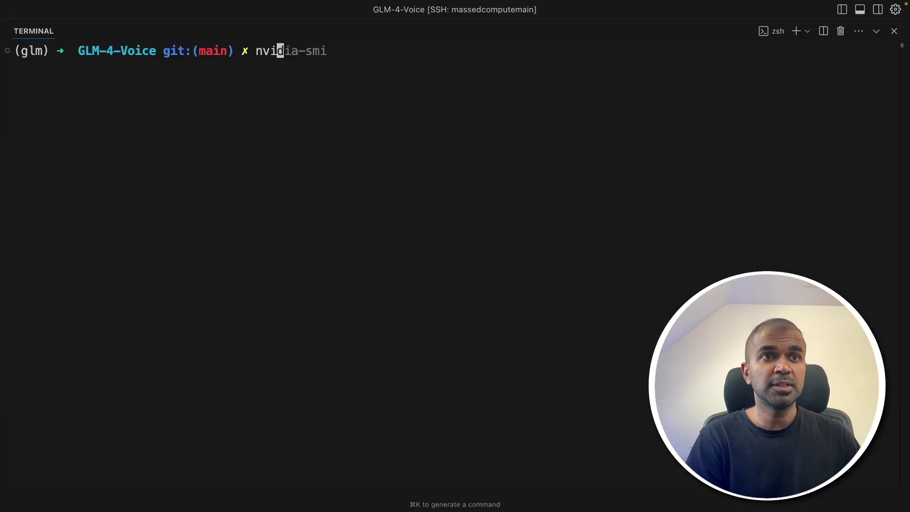
# Run nvidia-smi to confirm the two RTX A6000 GPUs
pyautogui.press('Right')
pyautogui.press('Return')
pyautogui.moveTo(76, 183); pyautogui.dragTo(190, 183)
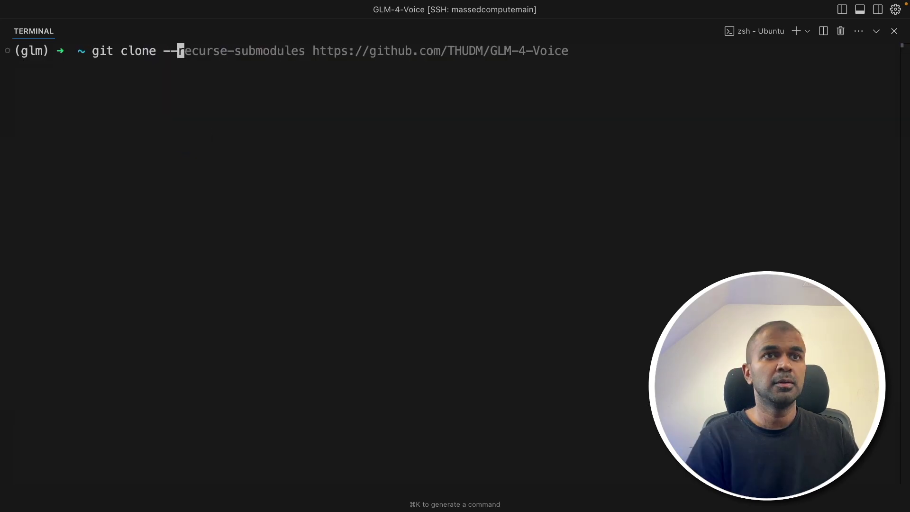
# Clone the GLM-4-Voice repository with --recurse-submodules
pyautogui.press('Right')
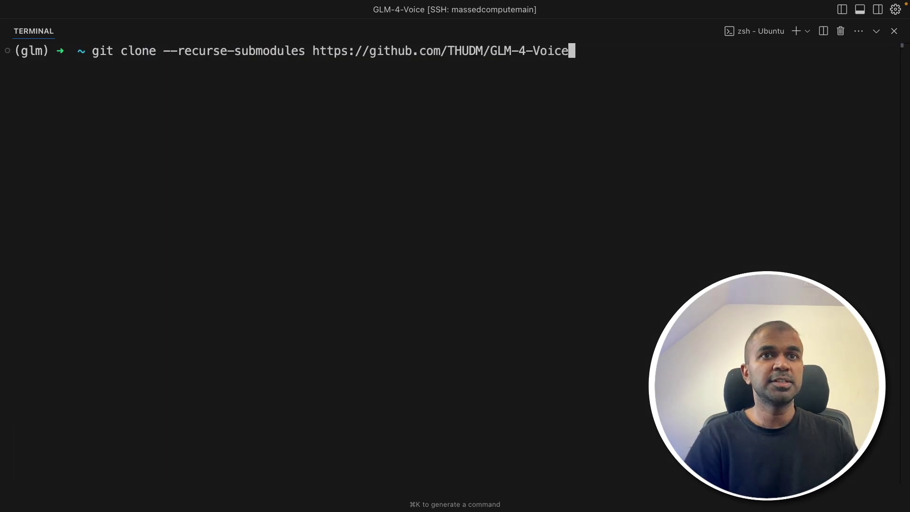
pyautogui.moveTo(164, 51); pyautogui.dragTo(303, 53)
pyautogui.click(338, 62)
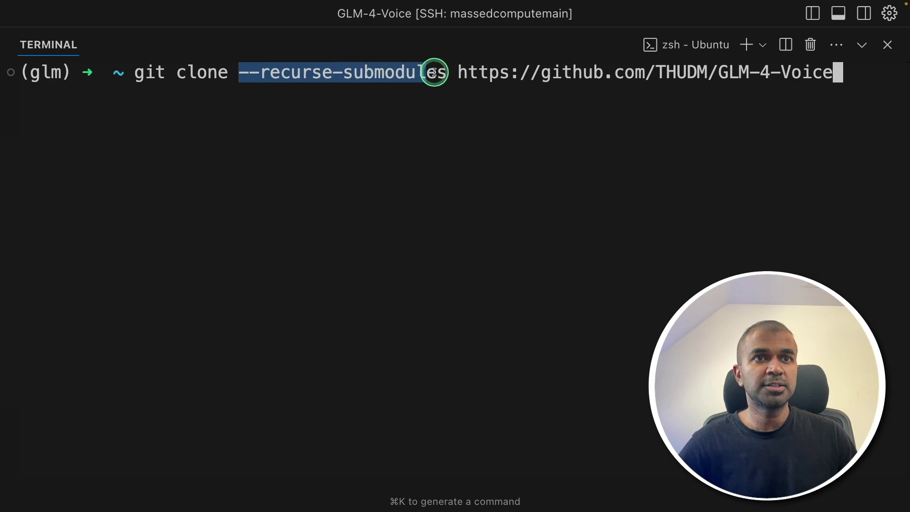
pyautogui.moveTo(458, 72); pyautogui.dragTo(834, 72)
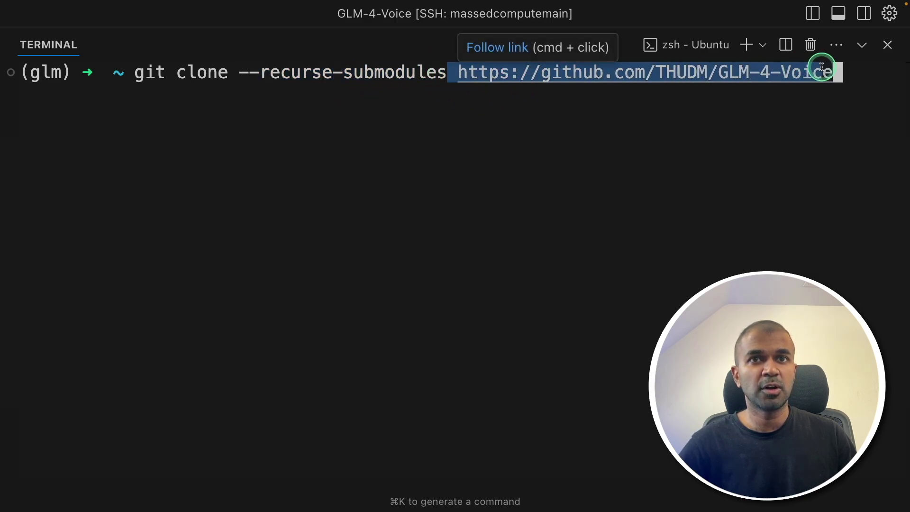
pyautogui.click(814, 160)
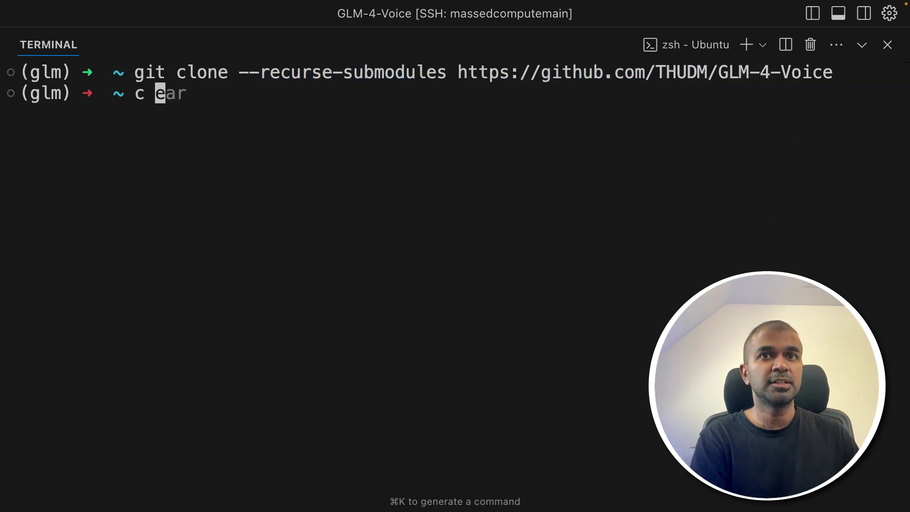
# Move into GLM-4-Voice and pip install accelerate and requirements.txt
pyautogui.press('Right')
pyautogui.press('Return')
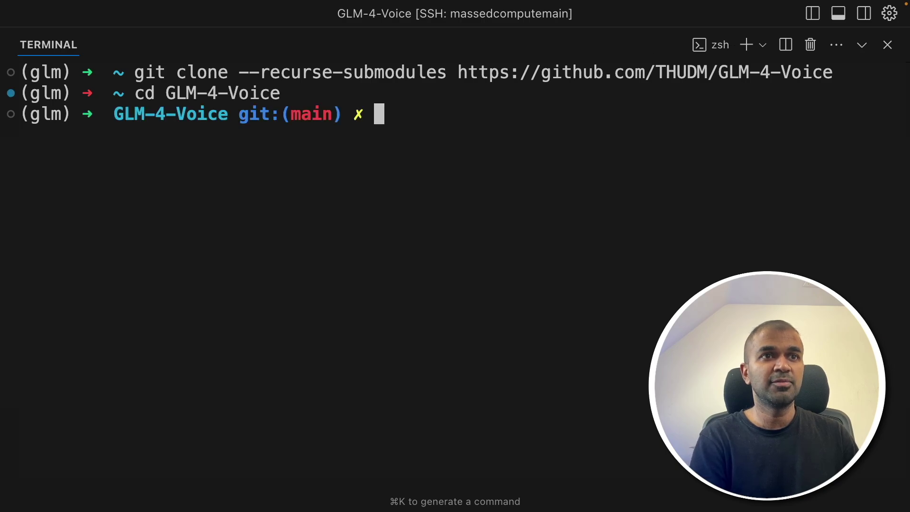
pyautogui.write('cd')
pyautogui.press('BackSpace')
pyautogui.press('BackSpace')
pyautogui.hotkey('ctrl', 'l')
pyautogui.write('pip install accelerate')
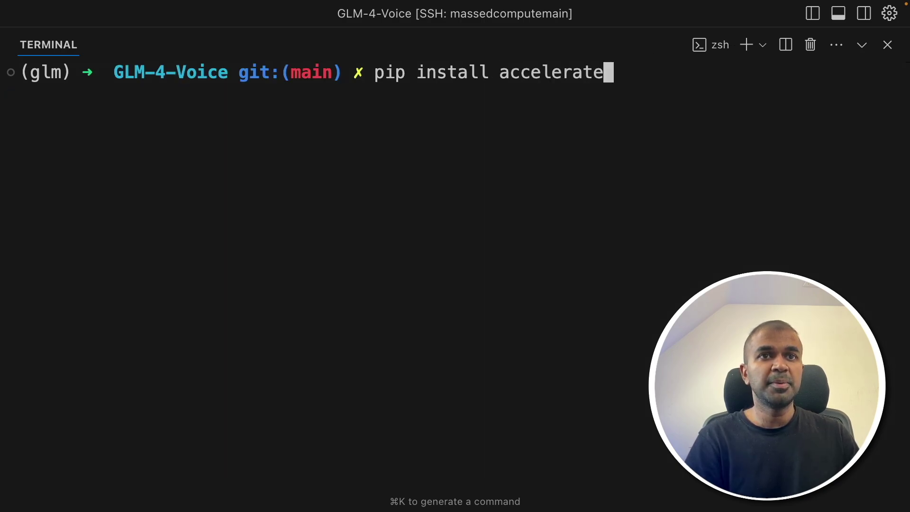
pyautogui.hotkey('ctrl', 'l')
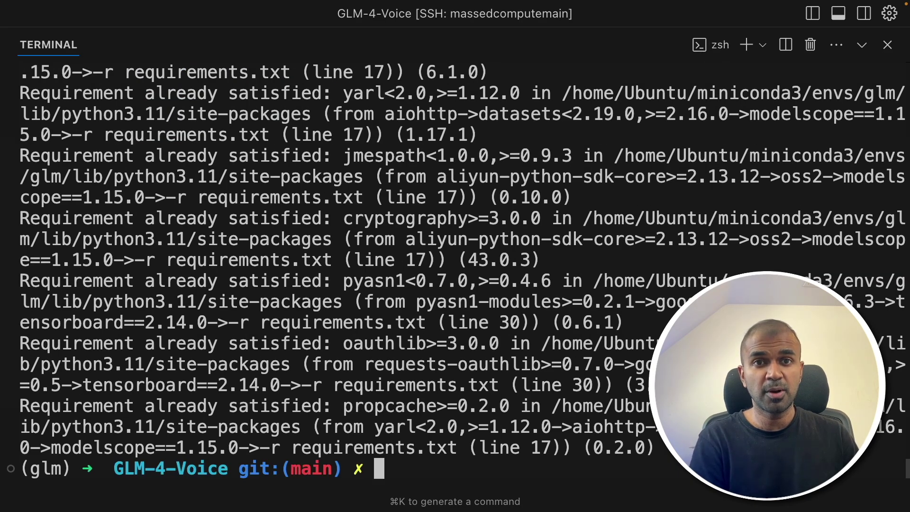
# Install git-lfs with sudo apt-get
pyautogui.hotkey('ctrl', 'l')
pyautogui.write('sudo apt-get install git-lfs')
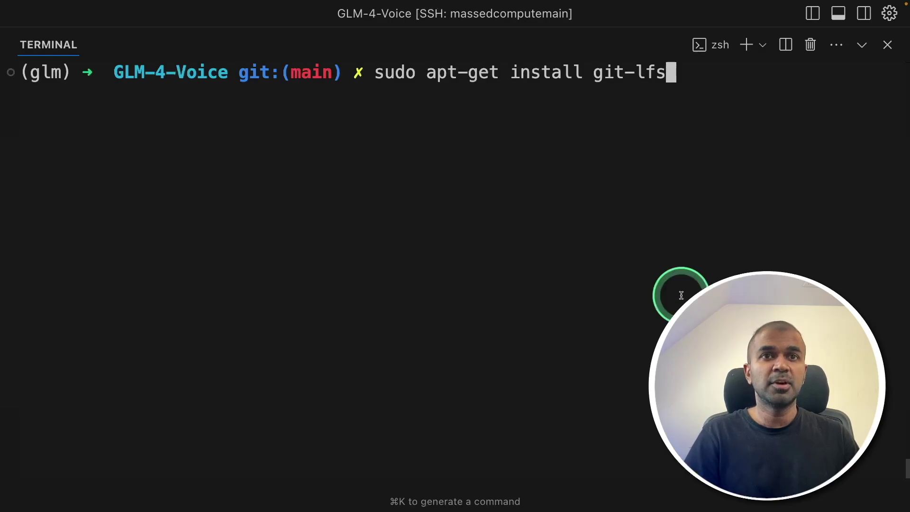
pyautogui.moveTo(594, 78); pyautogui.dragTo(680, 80)
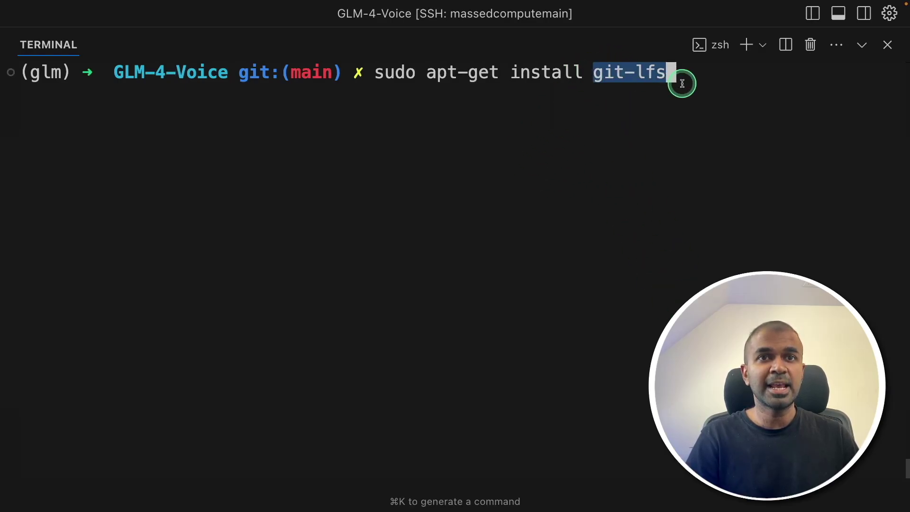
pyautogui.click(615, 116)
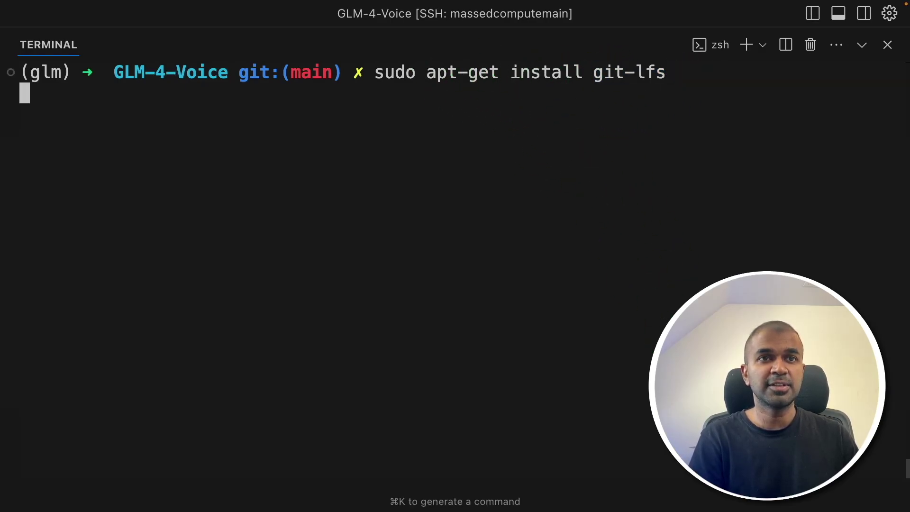
pyautogui.hotkey('ctrl', 'l')
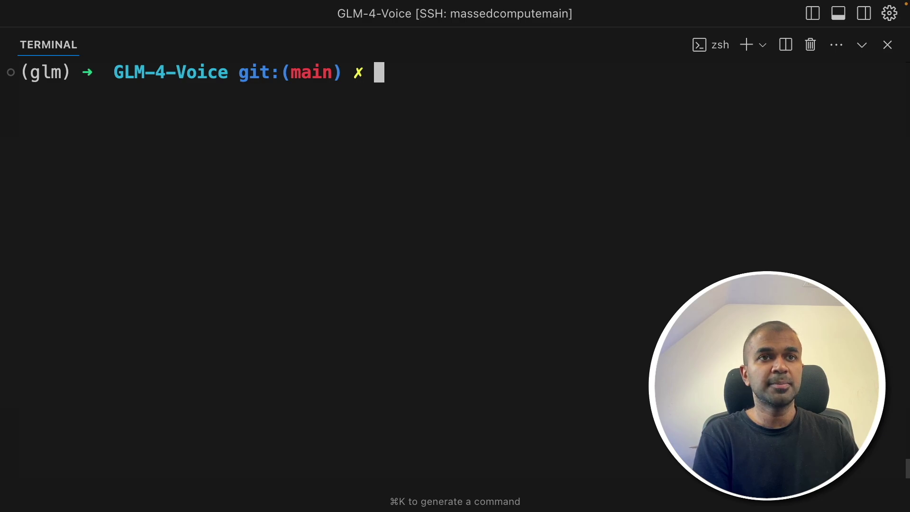
# Clone THUDM/glm-4-voice-decoder from Hugging Face and copy its repository address
pyautogui.write('git clon')
pyautogui.press('Right')
pyautogui.press('Return')
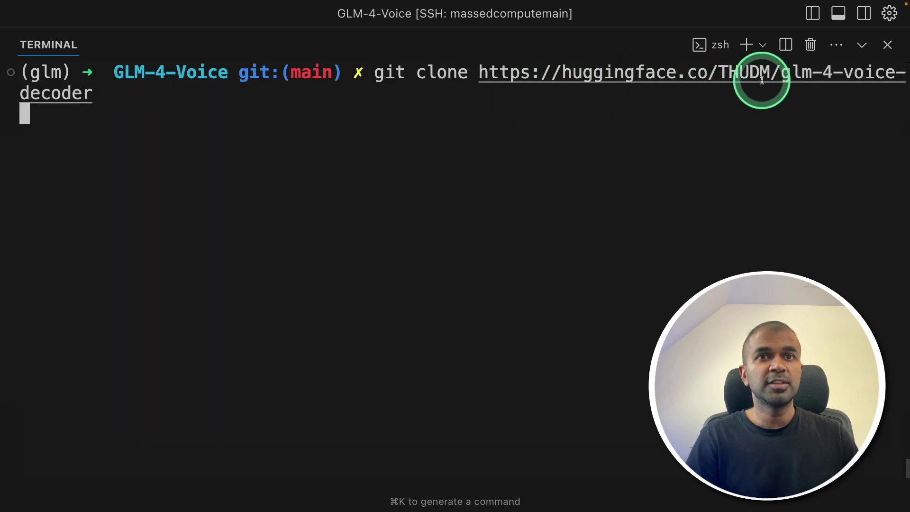
pyautogui.moveTo(94, 93)
pyautogui.mouseDown()
pyautogui.moveTo(16, 85)
pyautogui.moveTo(712, 75)
pyautogui.mouseUp()
pyautogui.press('super+c')
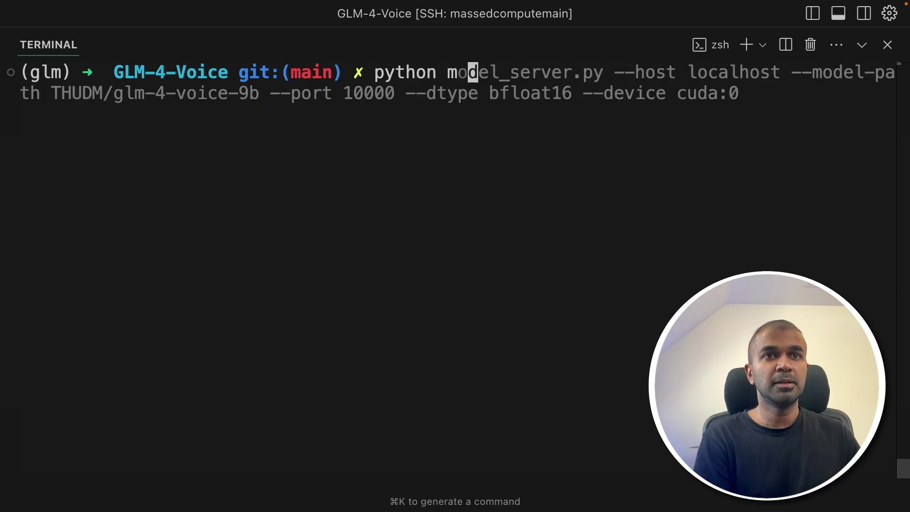
# Launch model_server.py with the 9b model on port 10000, bfloat16, cuda:0, and split the terminal
pyautogui.press('Right')
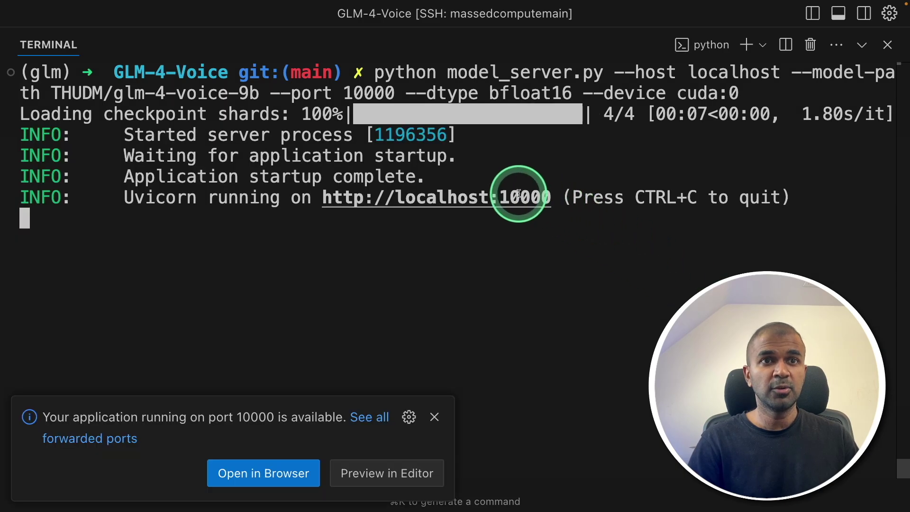
pyautogui.click(610, 314)
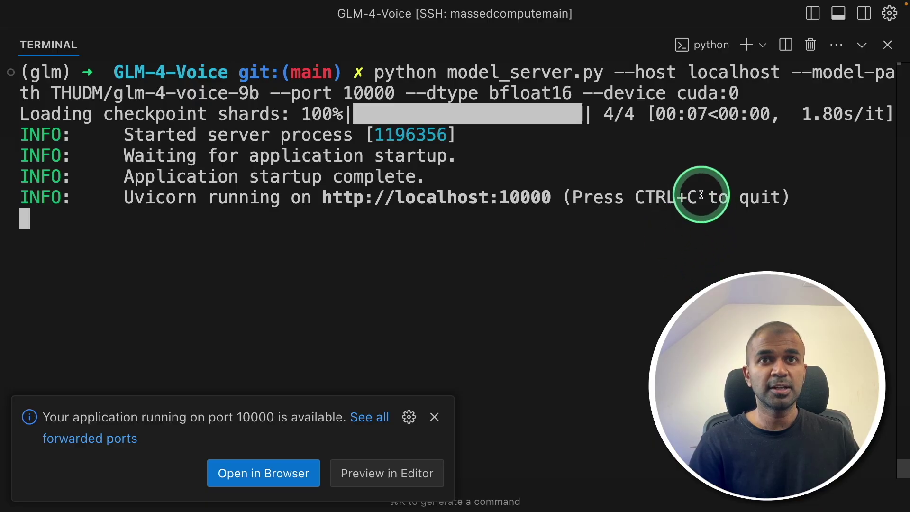
# In a widened second terminal, enter python web_demo.py with tokenizer, 9b model and ./glm-4-voice-decoder paths
pyautogui.click(786, 51)
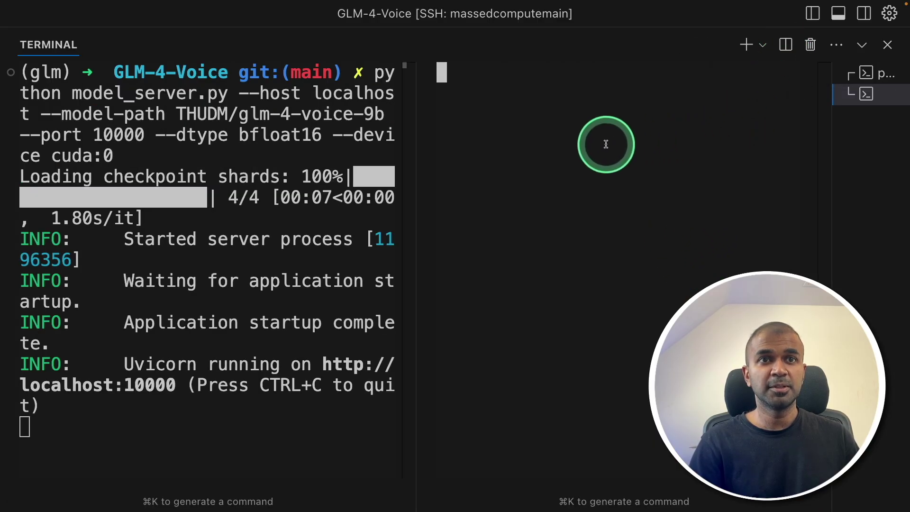
pyautogui.moveTo(416, 223); pyautogui.dragTo(204, 232)
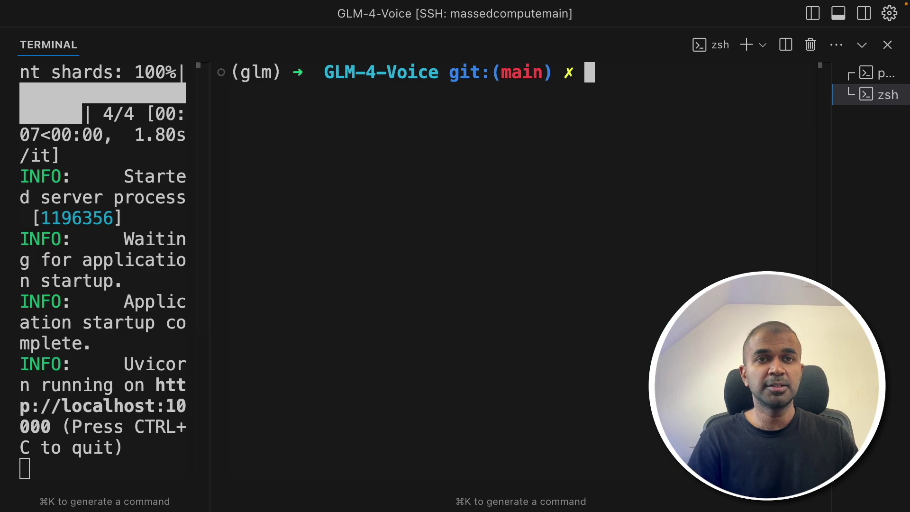
pyautogui.write('python web')
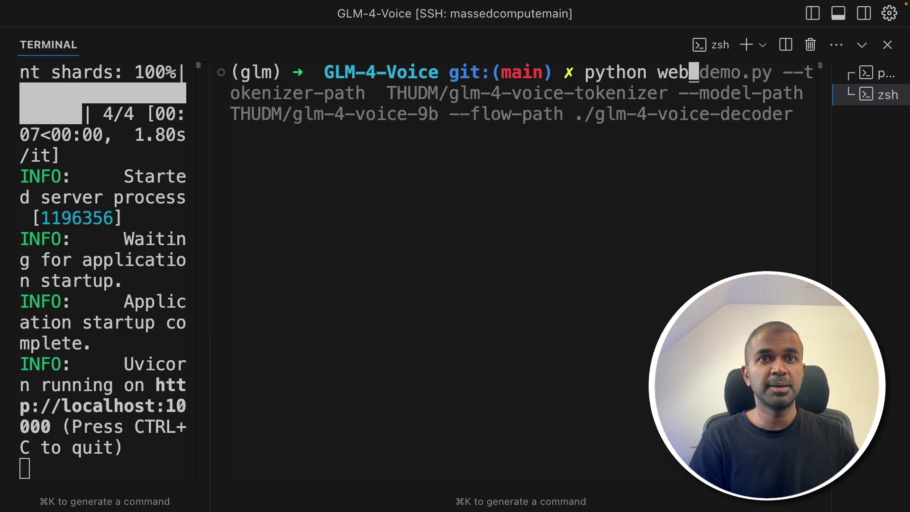
pyautogui.press('Right')
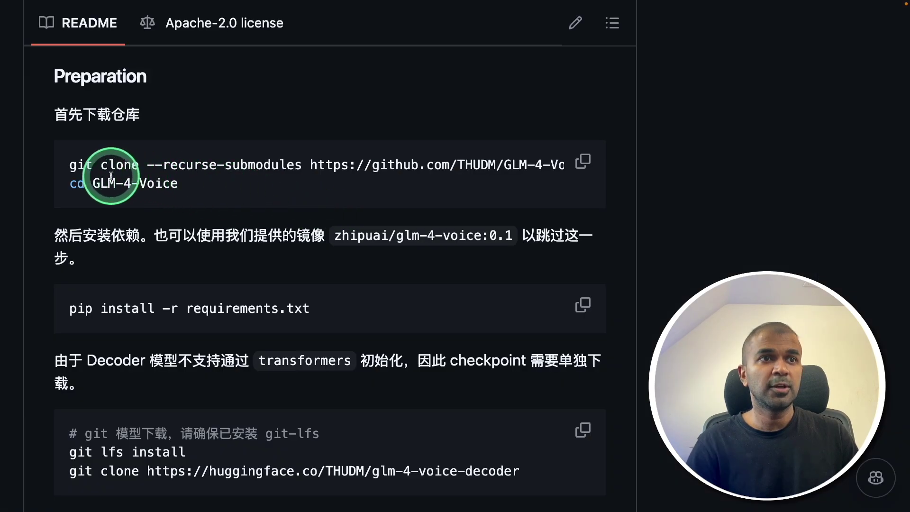
# Highlight each README command block, from the clone commands through the model server and web demo launches
pyautogui.moveTo(64, 161); pyautogui.dragTo(121, 175)
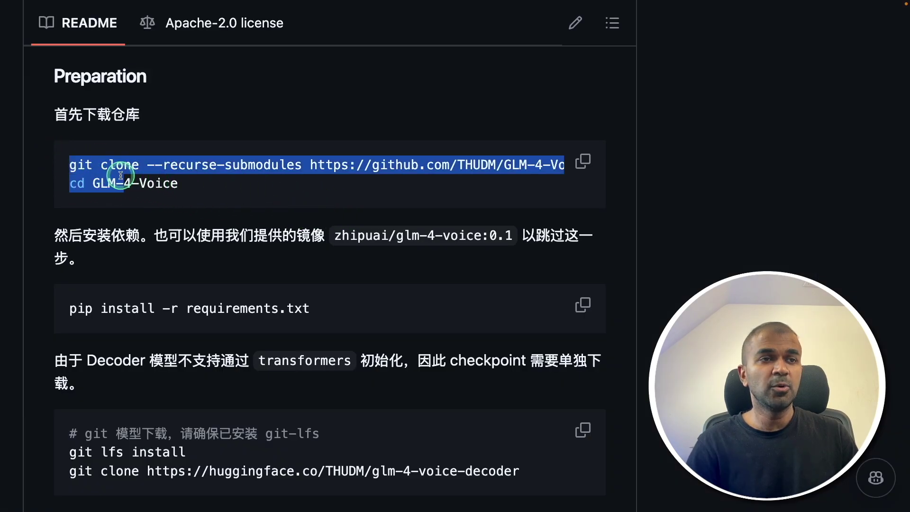
pyautogui.moveTo(71, 305); pyautogui.dragTo(315, 304)
pyautogui.scroll(-6, 315, 346)
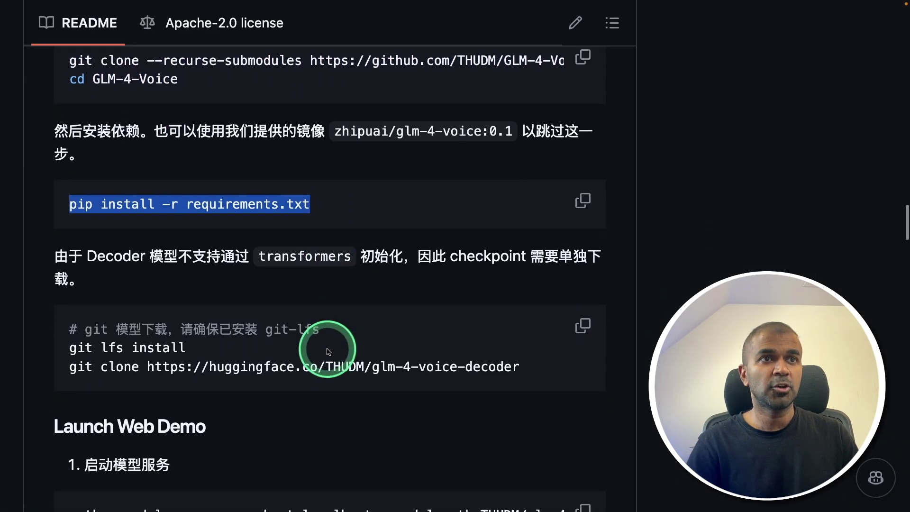
pyautogui.moveTo(71, 164)
pyautogui.mouseDown()
pyautogui.moveTo(287, 187)
pyautogui.moveTo(520, 182)
pyautogui.mouseUp()
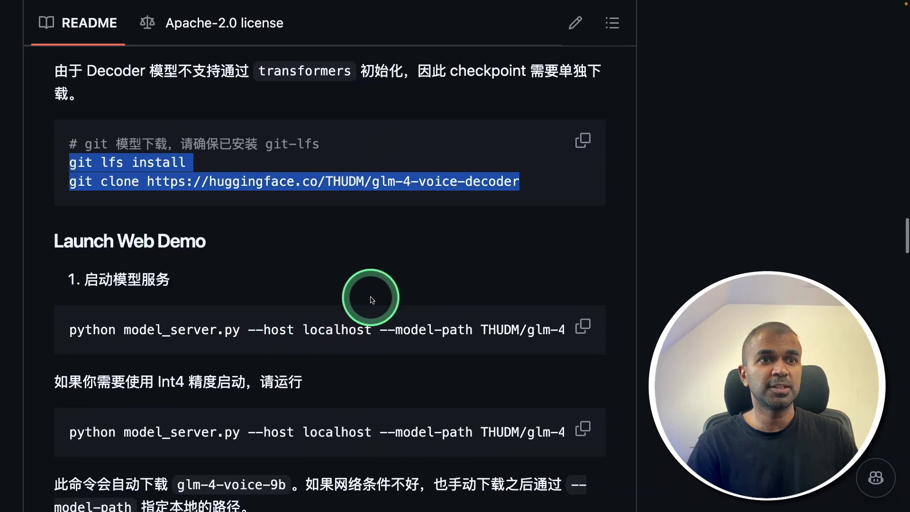
pyautogui.scroll(-2, 99, 285)
pyautogui.moveTo(70, 267); pyautogui.dragTo(314, 266)
pyautogui.scroll(-6, 189, 376)
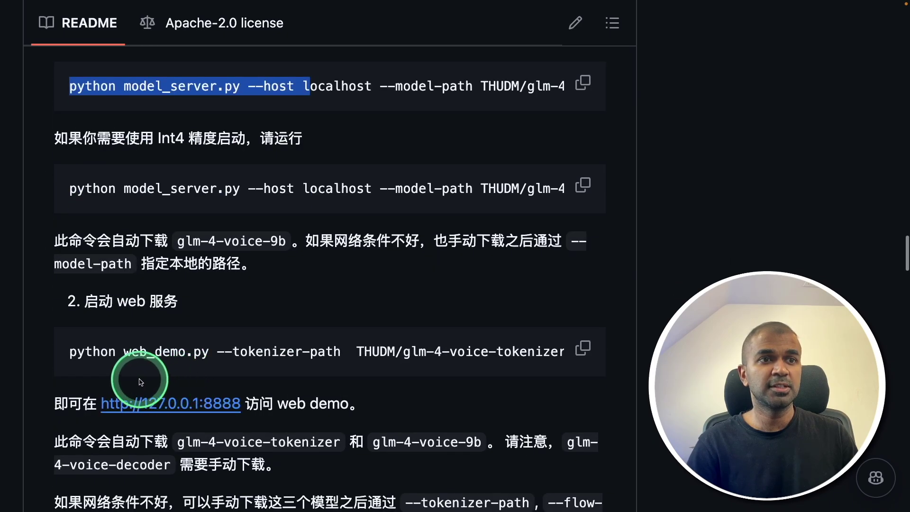
pyautogui.moveTo(92, 351); pyautogui.dragTo(303, 351)
pyautogui.click(278, 372)
pyautogui.moveTo(70, 351); pyautogui.dragTo(333, 356)
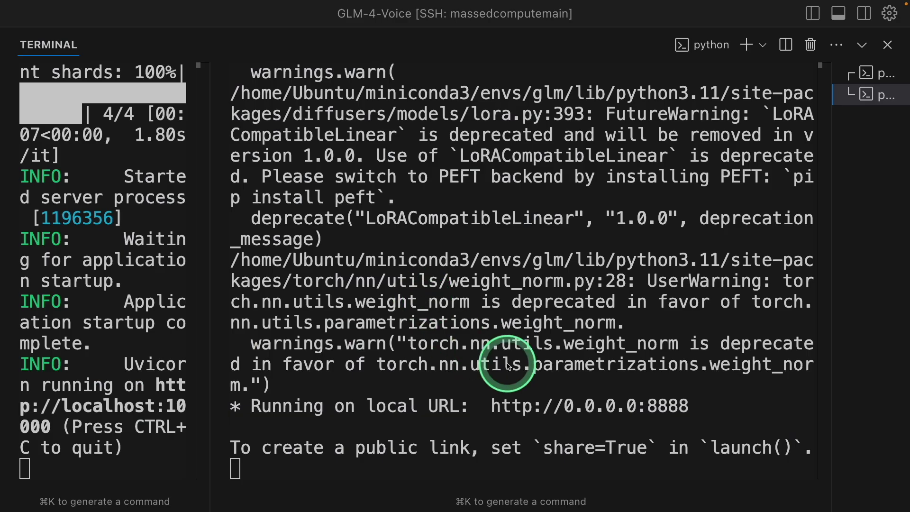
pyautogui.moveTo(719, 406); pyautogui.dragTo(491, 406)
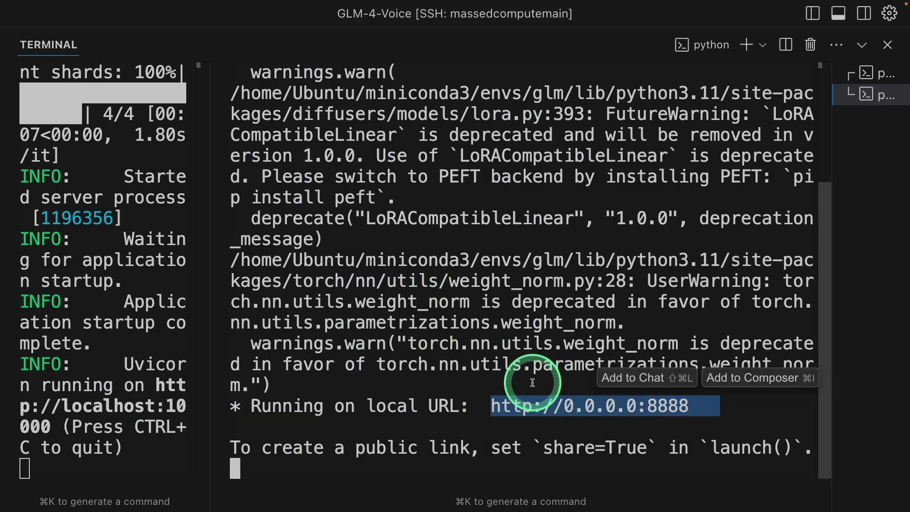
pyautogui.click(576, 409)
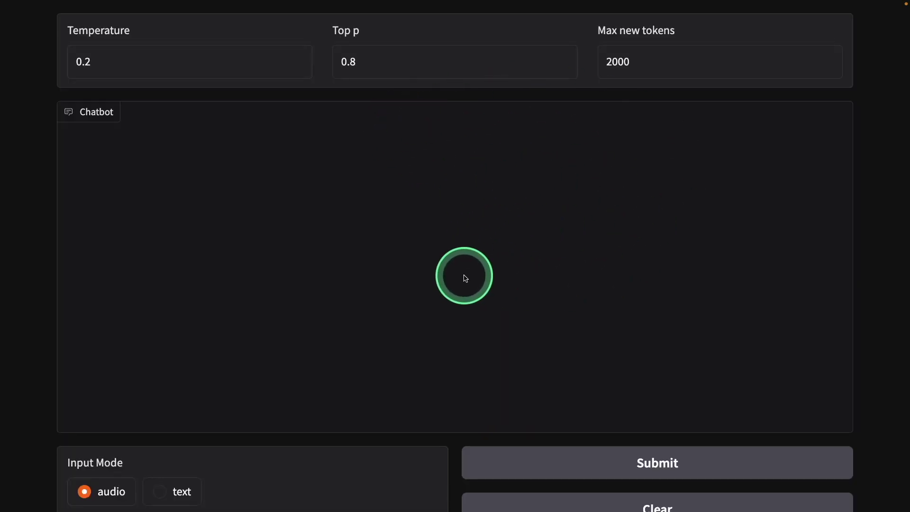
# Ask in text mode: 'Give me a meal plan for today in 2 lines'
pyautogui.scroll(-6, 466, 279)
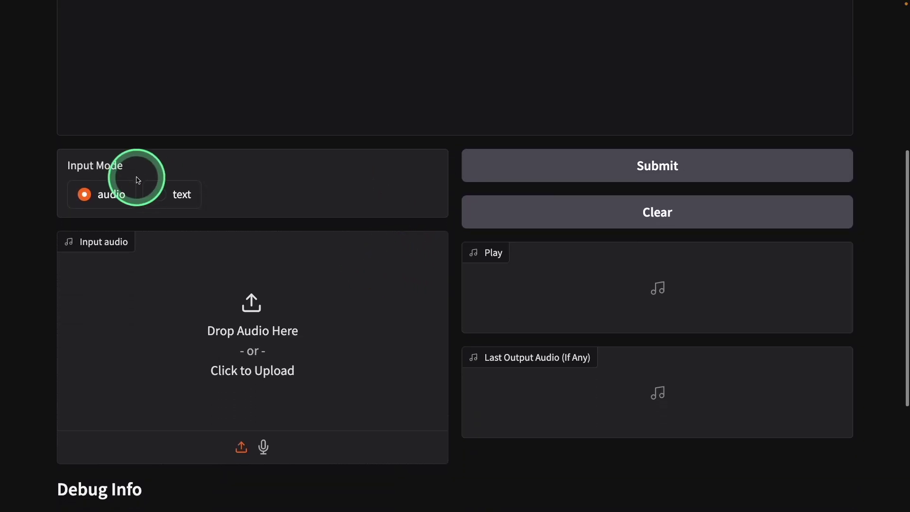
pyautogui.scroll(-4, 275, 345)
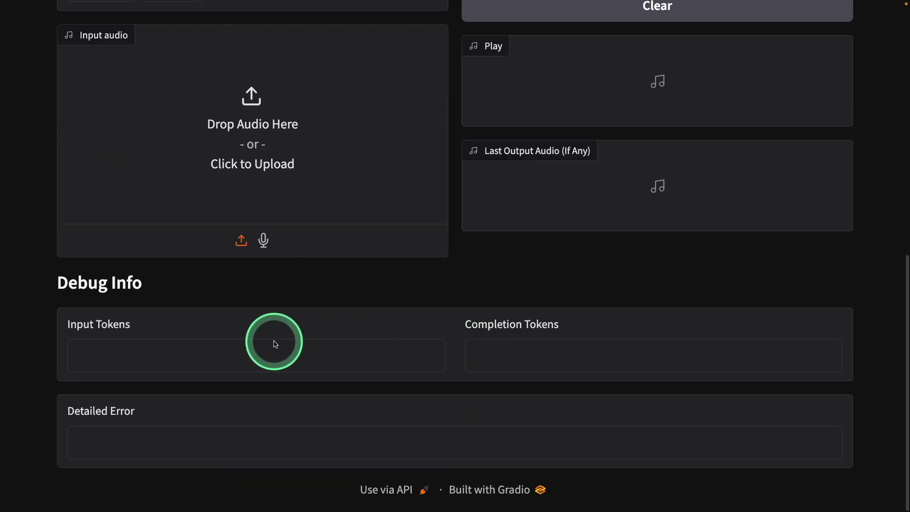
pyautogui.scroll(6, 275, 392)
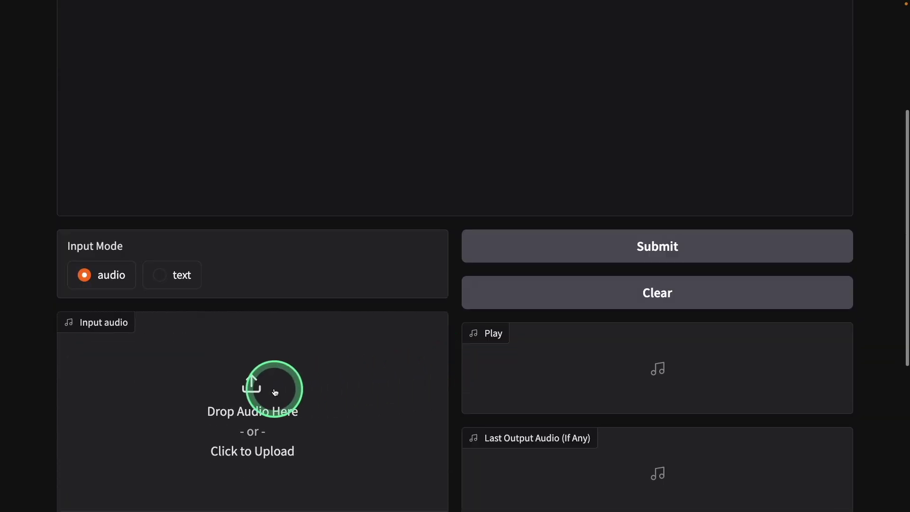
pyautogui.click(163, 280)
pyautogui.write('Give me a meal plan for today in')
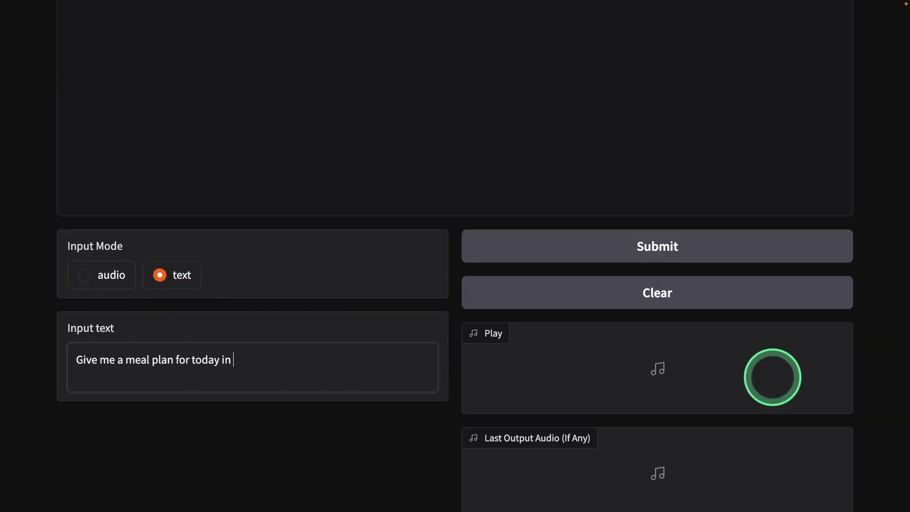
pyautogui.write(' 2 lines')
pyautogui.press('Return')
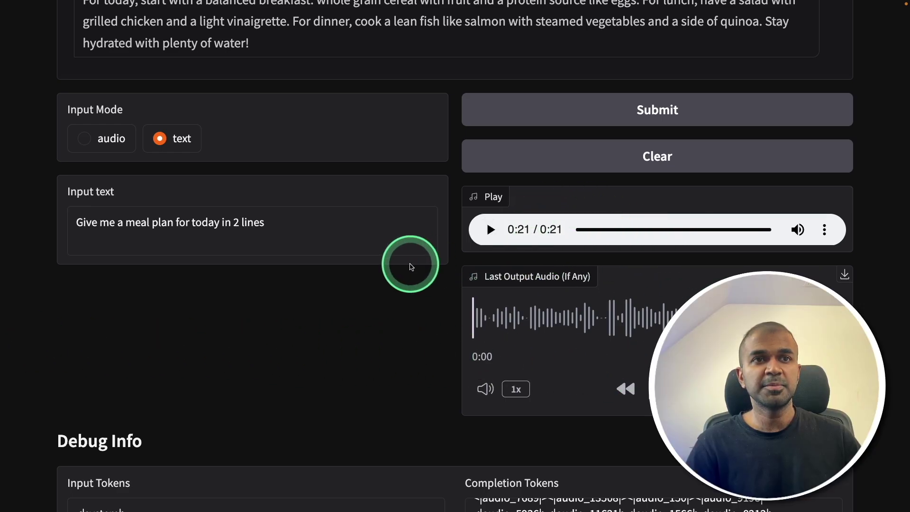
# Review the model's 21-second written and spoken meal plan reply
pyautogui.scroll(3, 412, 264)
pyautogui.moveTo(272, 188); pyautogui.dragTo(83, 139)
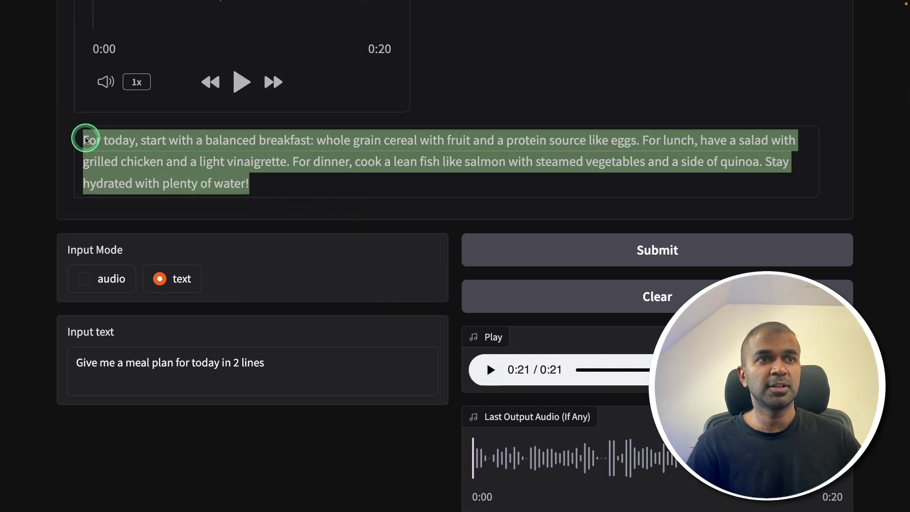
pyautogui.click(335, 167)
pyautogui.scroll(-3, 406, 317)
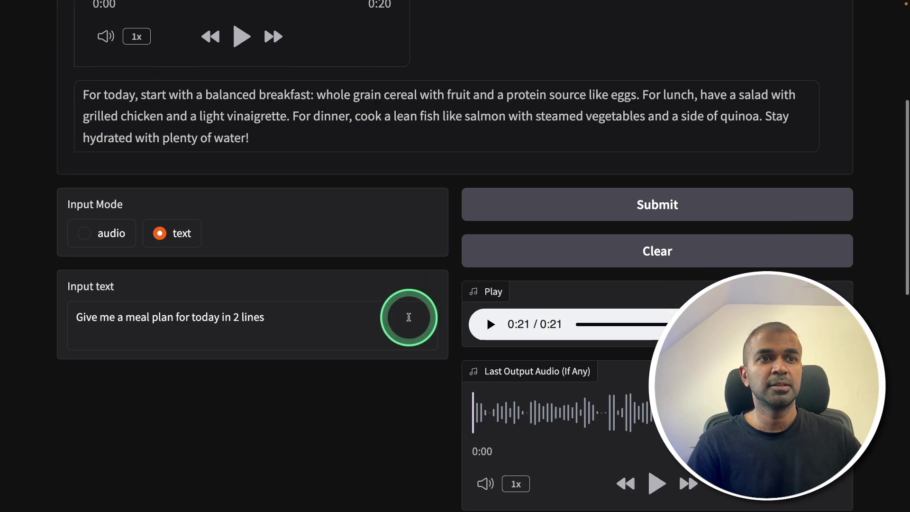
# Switch back to audio input and record a 3-second voice question from the microphone
pyautogui.click(84, 166)
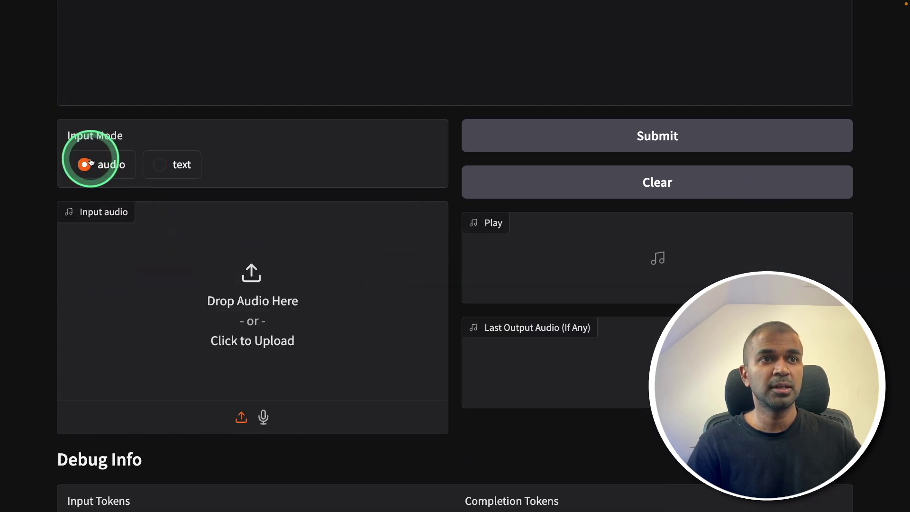
pyautogui.scroll(-1, 237, 318)
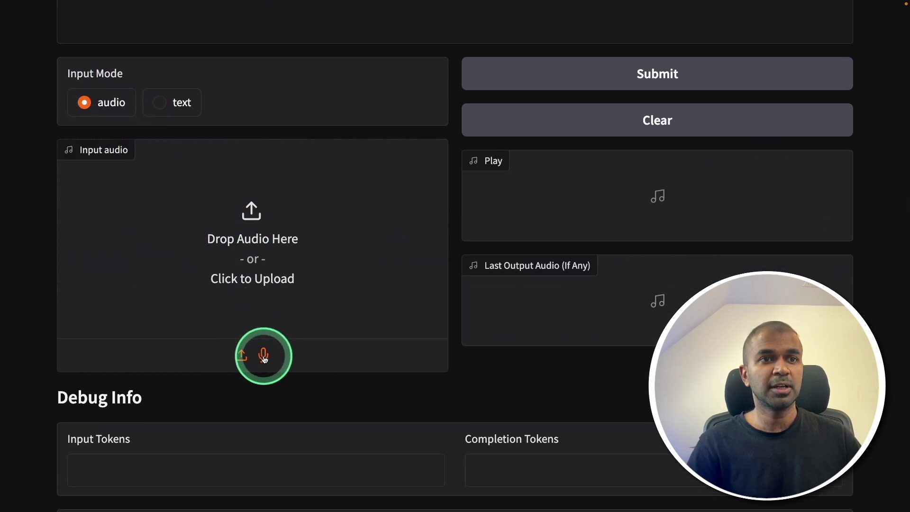
pyautogui.click(264, 359)
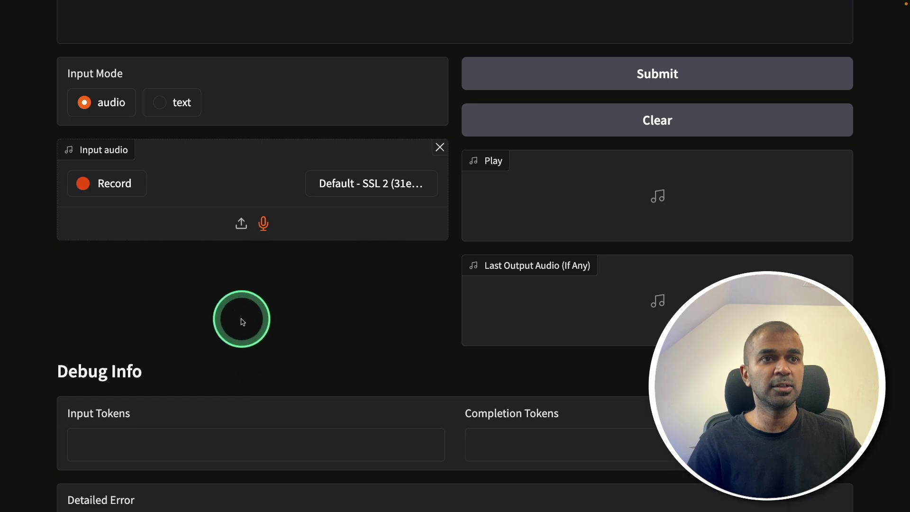
pyautogui.click(108, 185)
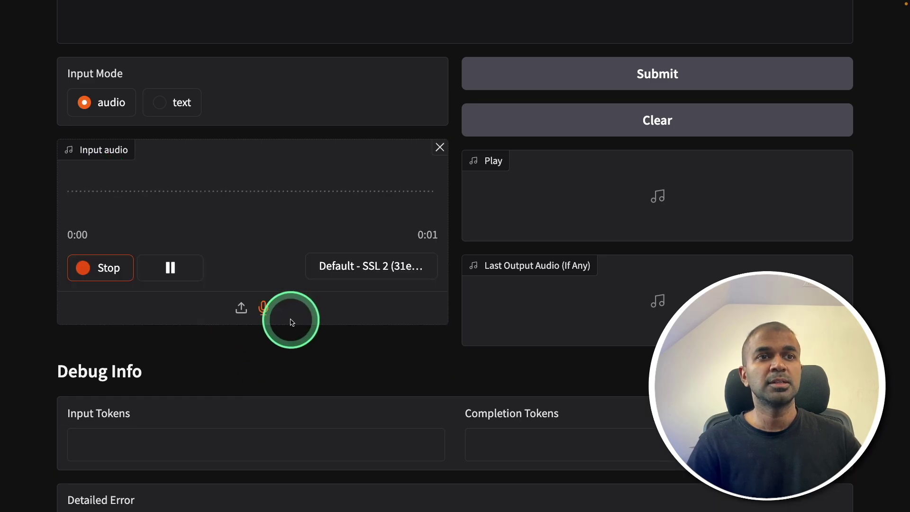
pyautogui.click(122, 282)
# Submit the recording and receive the 28-second spoken reply
pyautogui.click(646, 87)
pyautogui.click(704, 208)
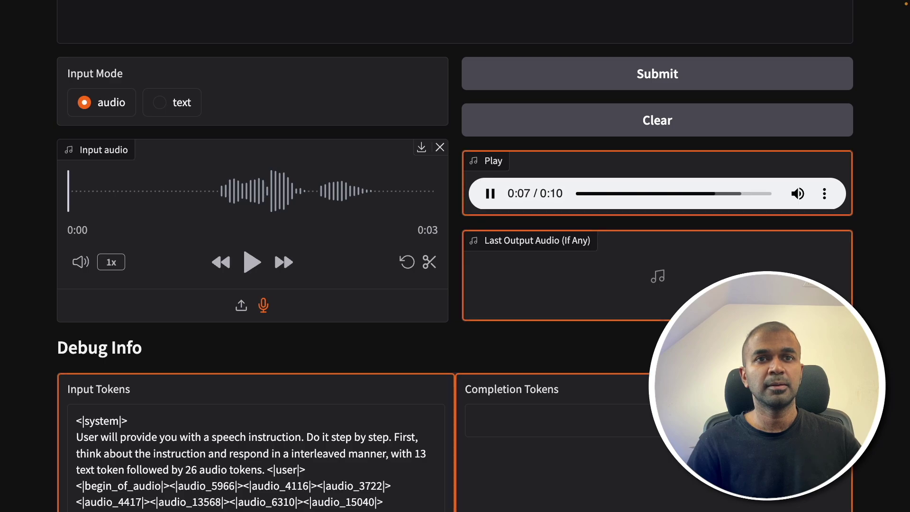
pyautogui.click(518, 255)
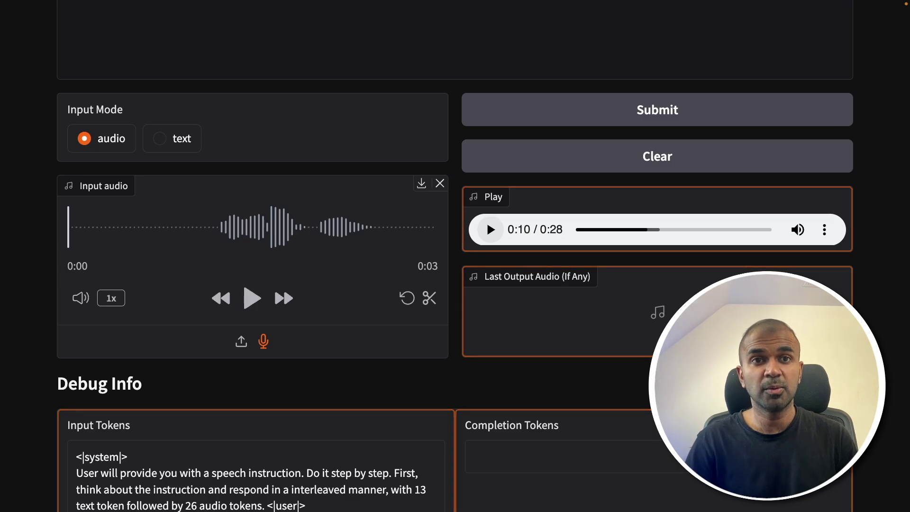
# Re-record a new voice question and play the 14-second 'AI is super fast!' reply
pyautogui.scroll(-1, 357, 319)
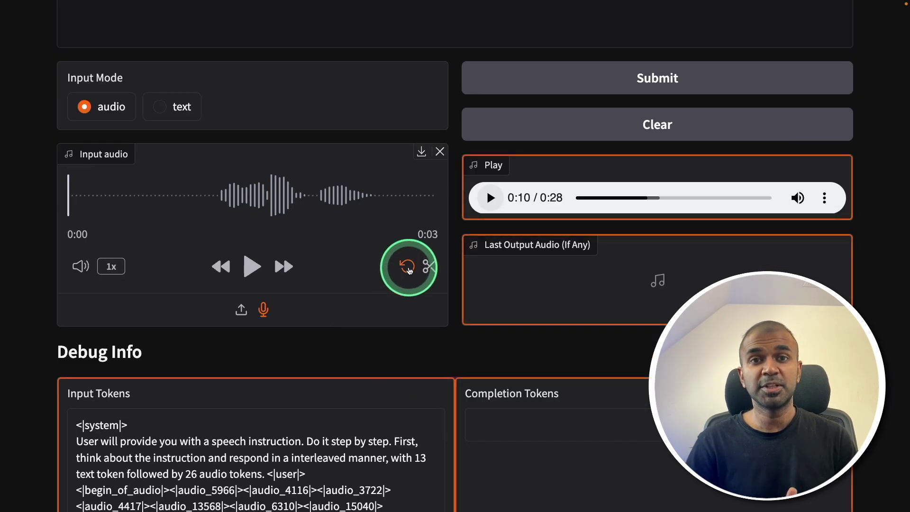
pyautogui.click(407, 267)
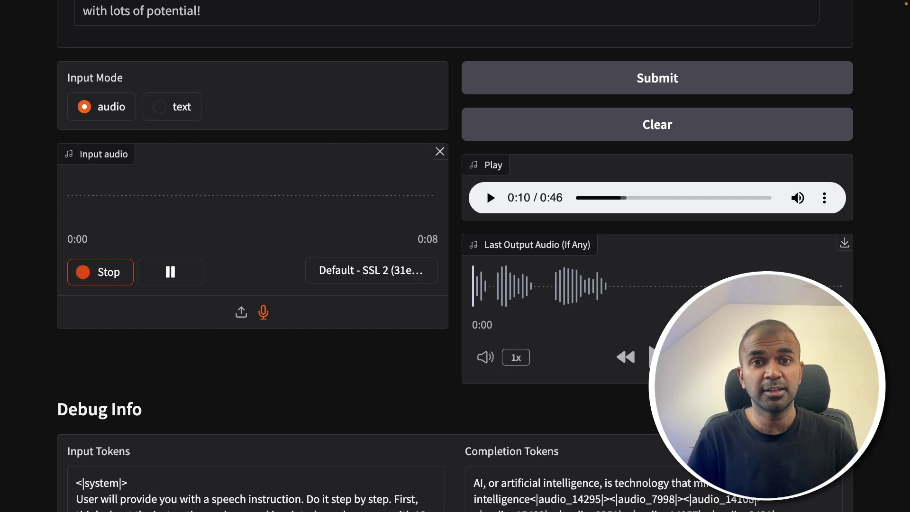
pyautogui.click(242, 245)
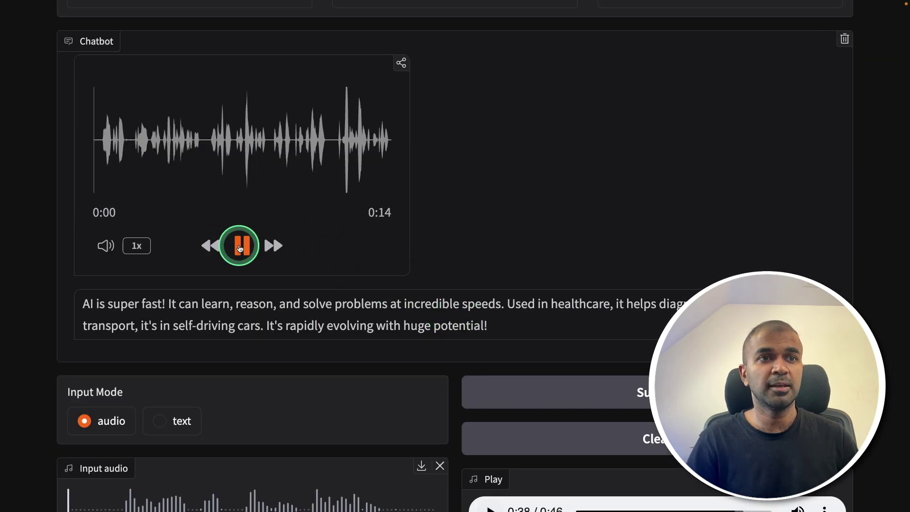
pyautogui.click(287, 316)
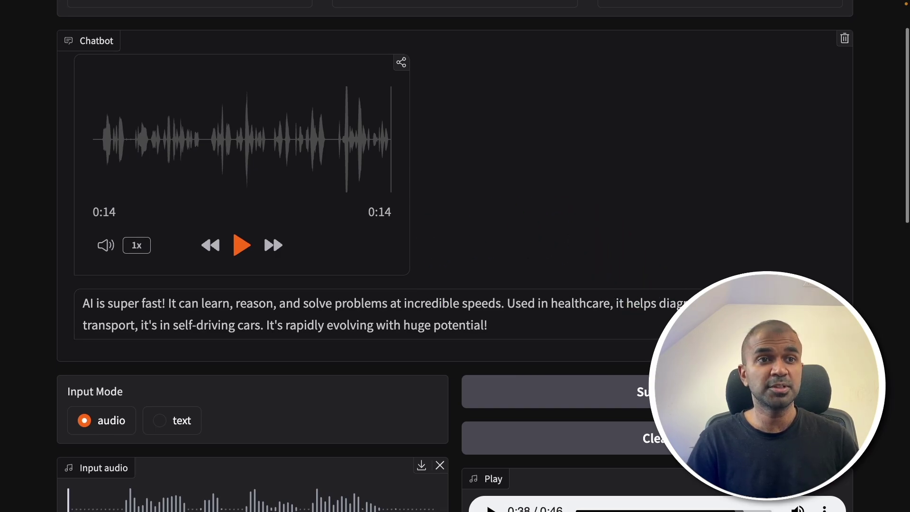
pyautogui.scroll(-4, 398, 187)
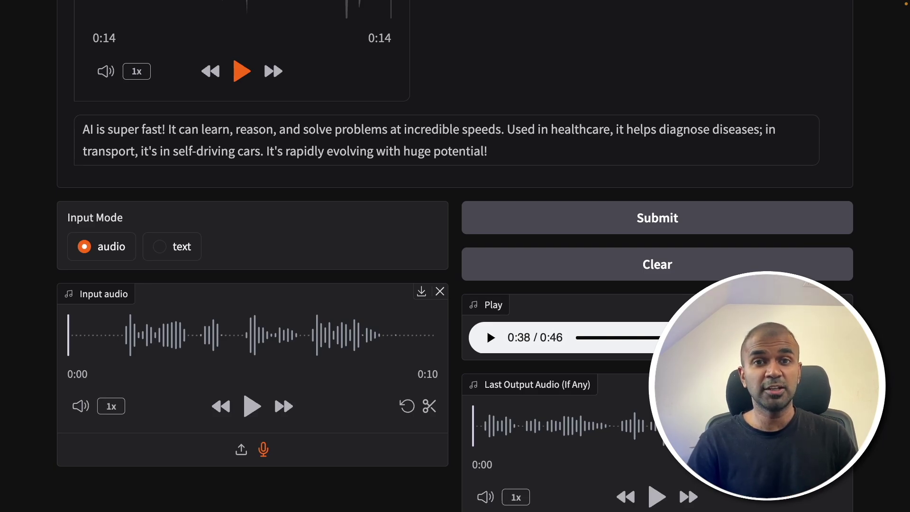
pyautogui.scroll(5, 611, 268)
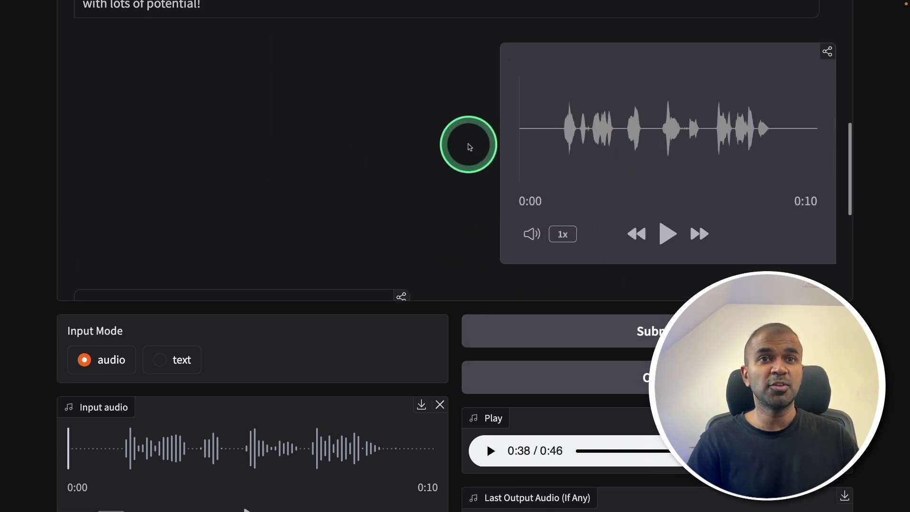
pyautogui.scroll(-10, 469, 146)
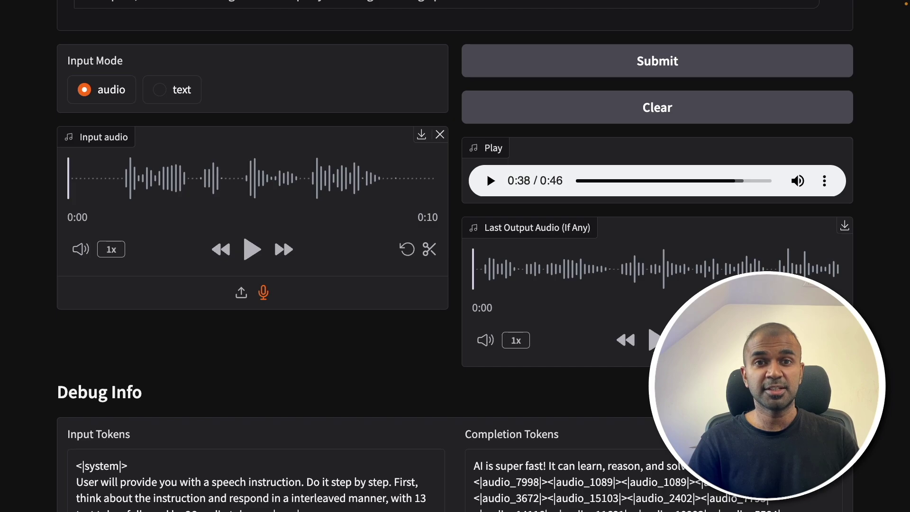
pyautogui.scroll(-1, 455, 256)
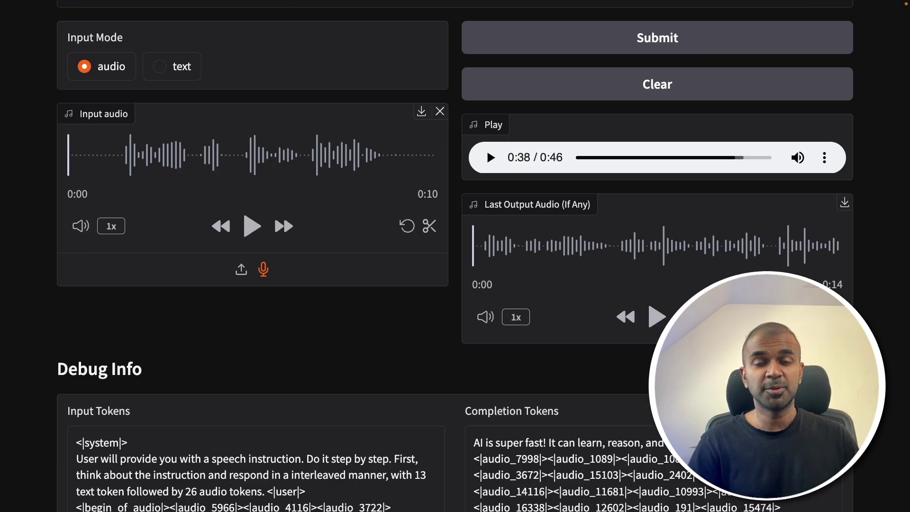